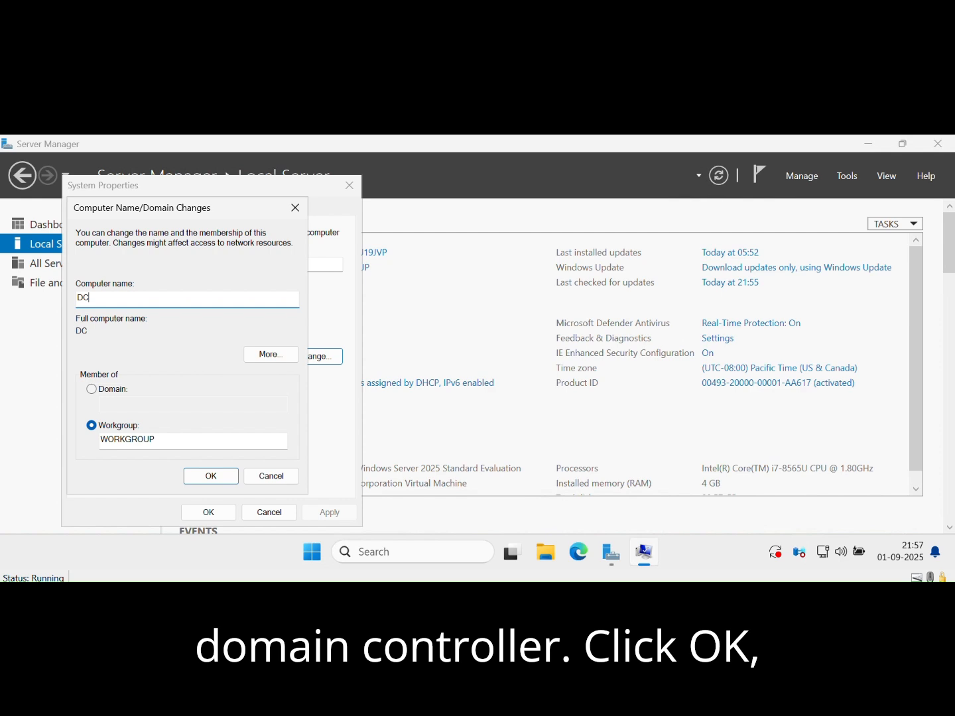
# Rename the computer as DC01 and restart the server to apply the new name.
pyautogui.press('BackSpace')
pyautogui.write('1')
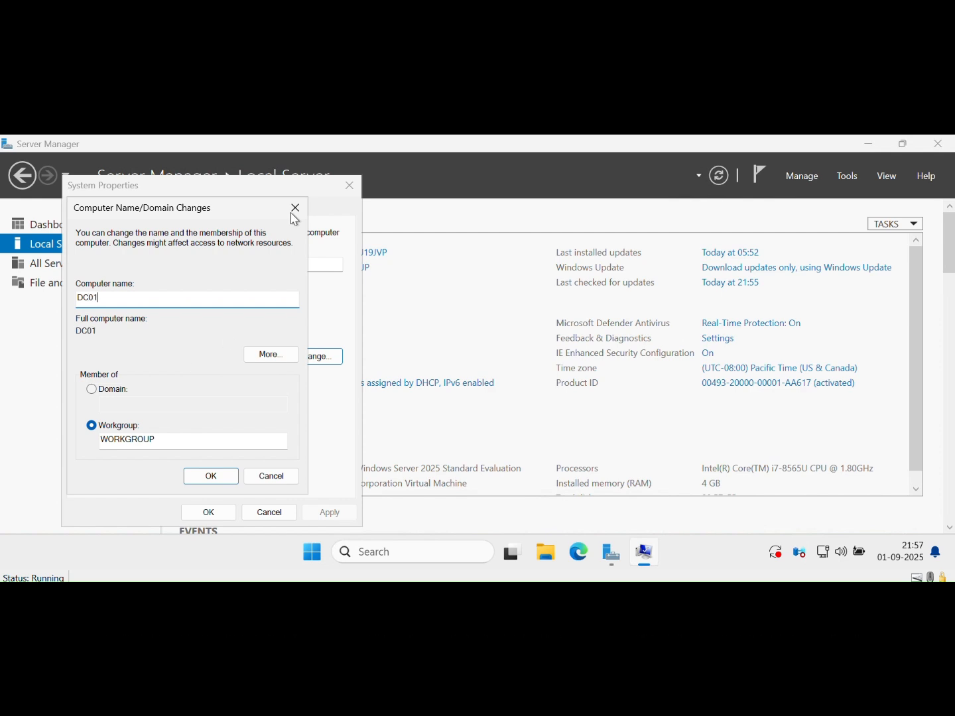
pyautogui.click(217, 474)
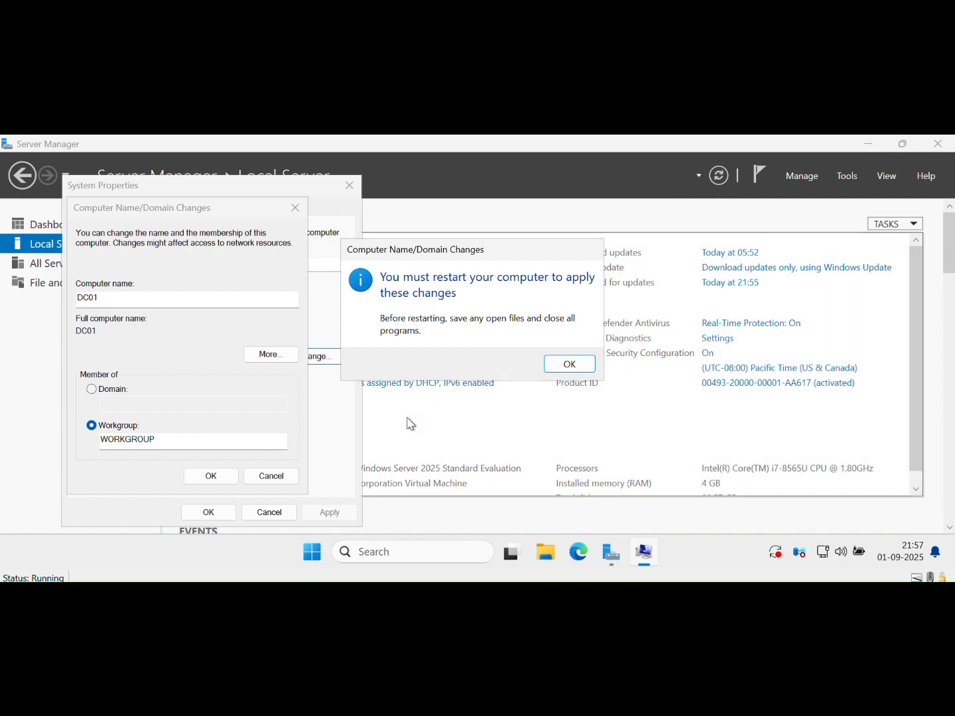
pyautogui.click(573, 368)
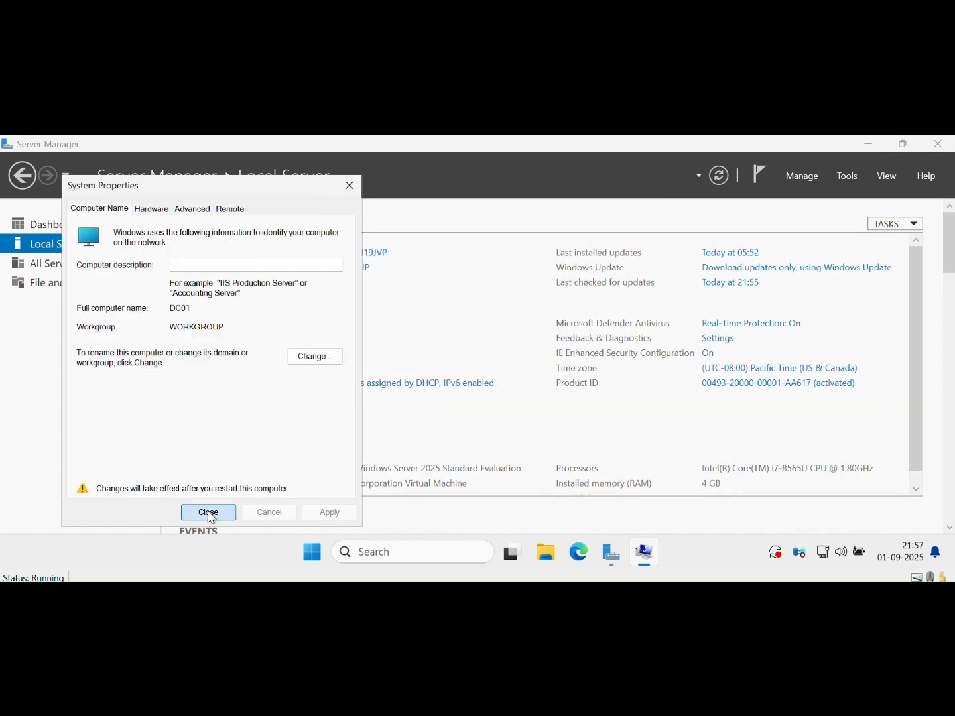
pyautogui.click(209, 512)
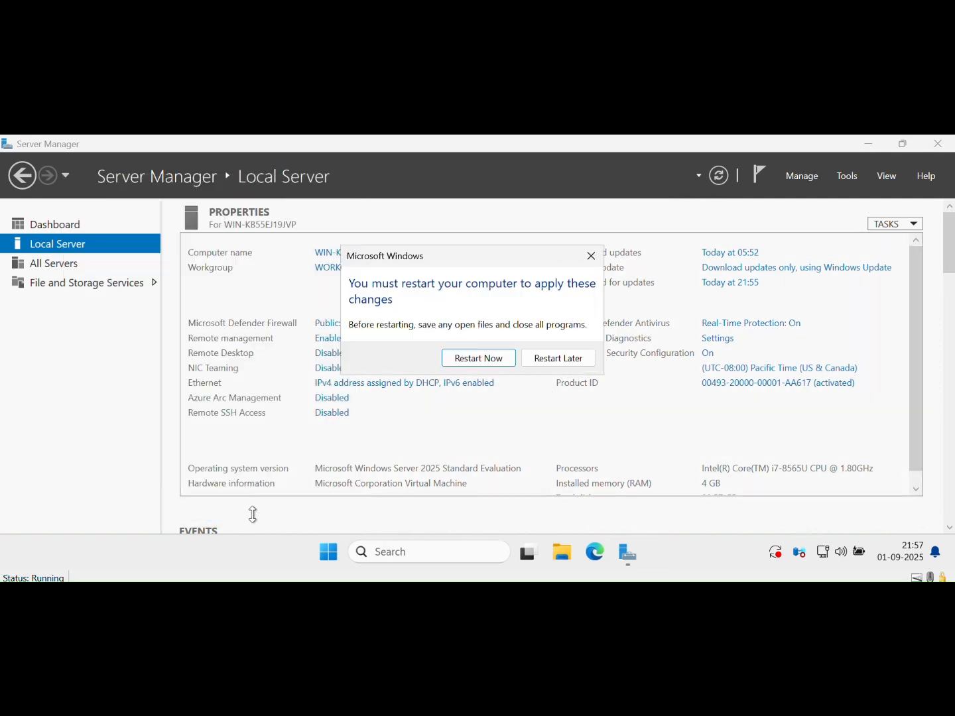
pyautogui.click(486, 359)
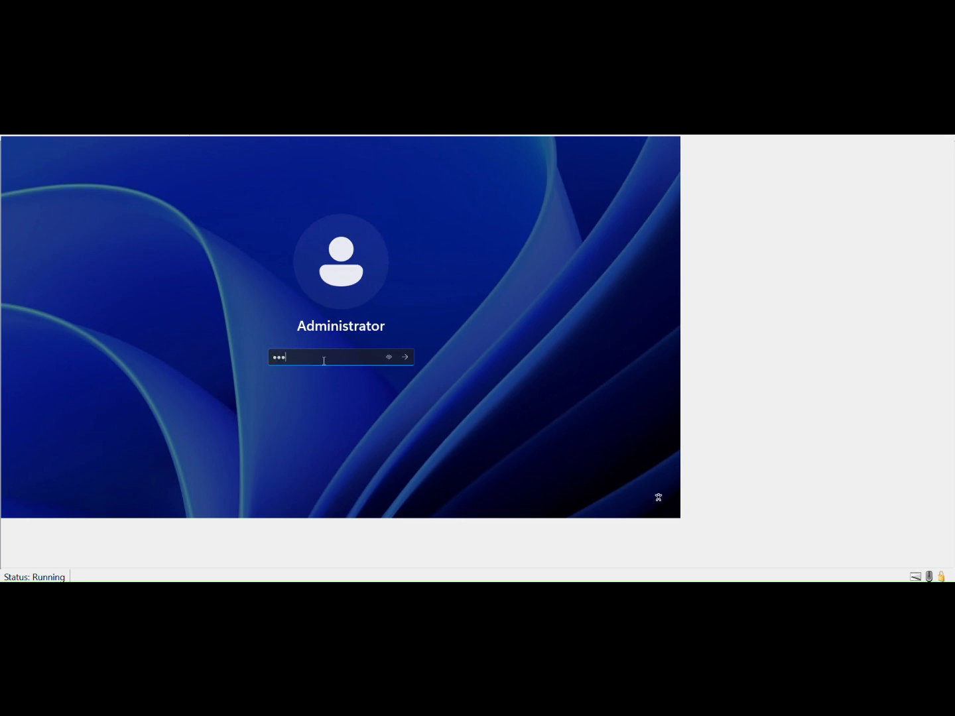
# Sign in as Administrator with the account password and open the Local Server properties, dismissing the Windows Admin Center notice.
pyautogui.press('Return')
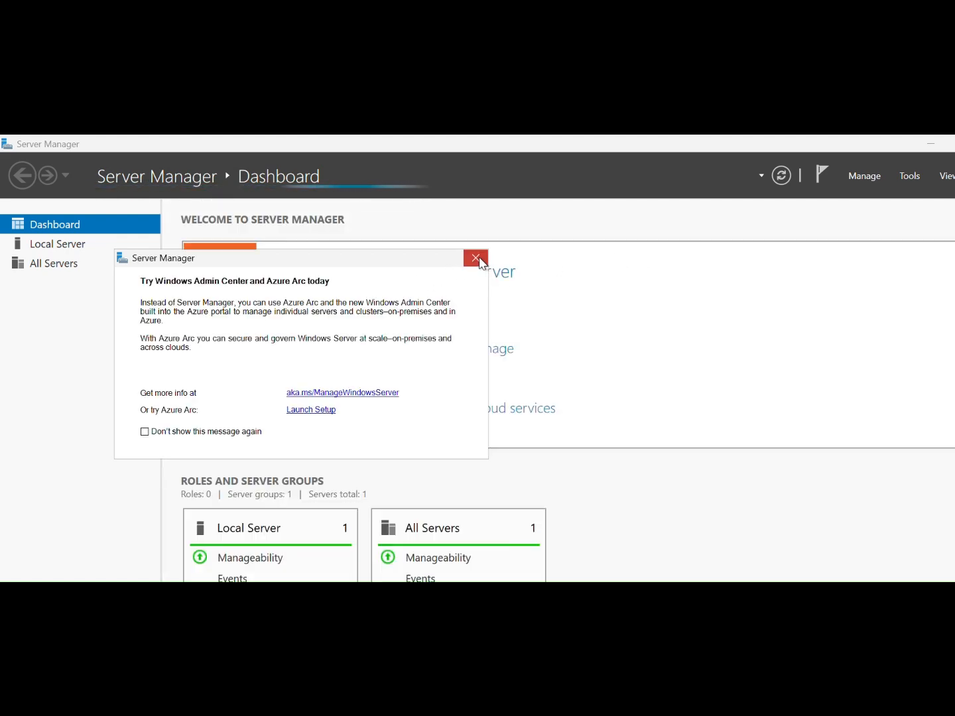
pyautogui.click(481, 263)
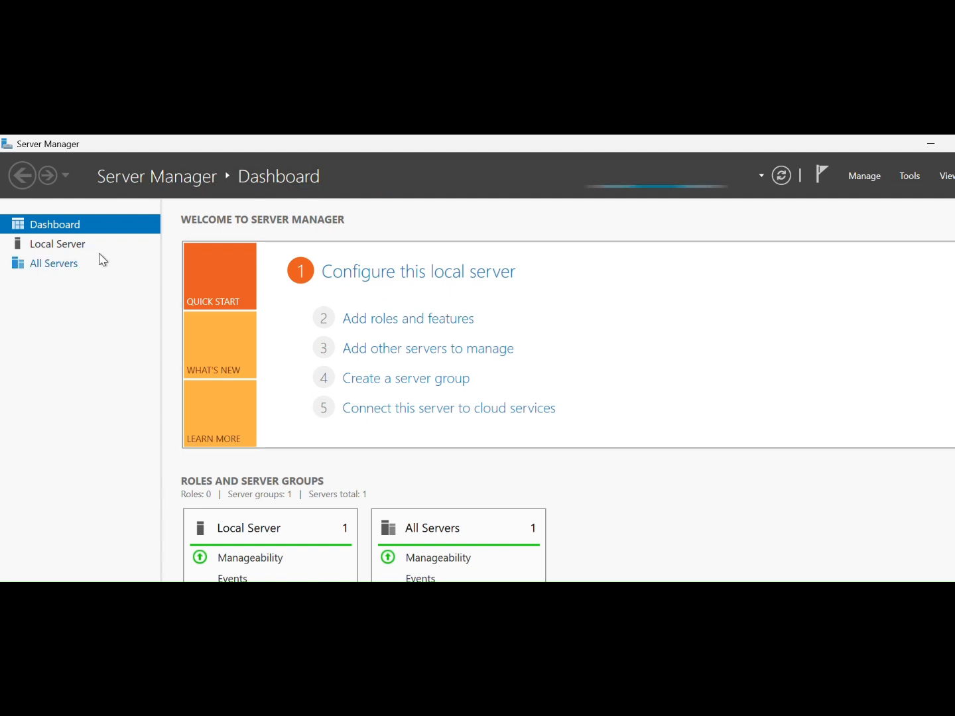
pyautogui.click(56, 245)
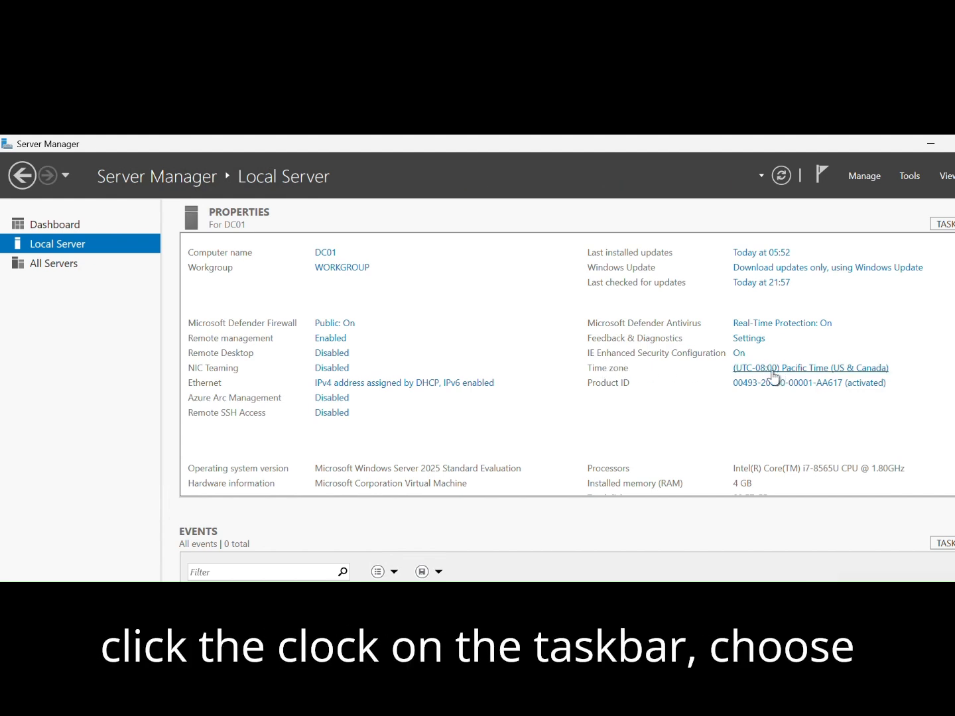
# Set the server's time zone to (UTC+05:30) Chennai, Kolkata, Mumbai, New Delhi and refresh the server properties.
pyautogui.click(773, 377)
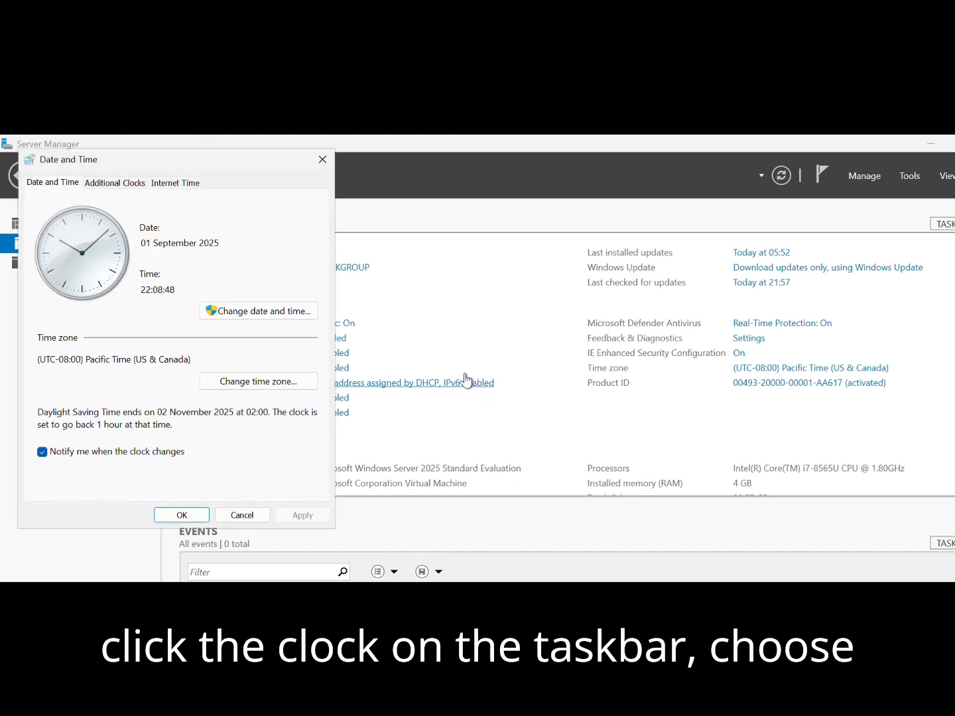
pyautogui.click(256, 381)
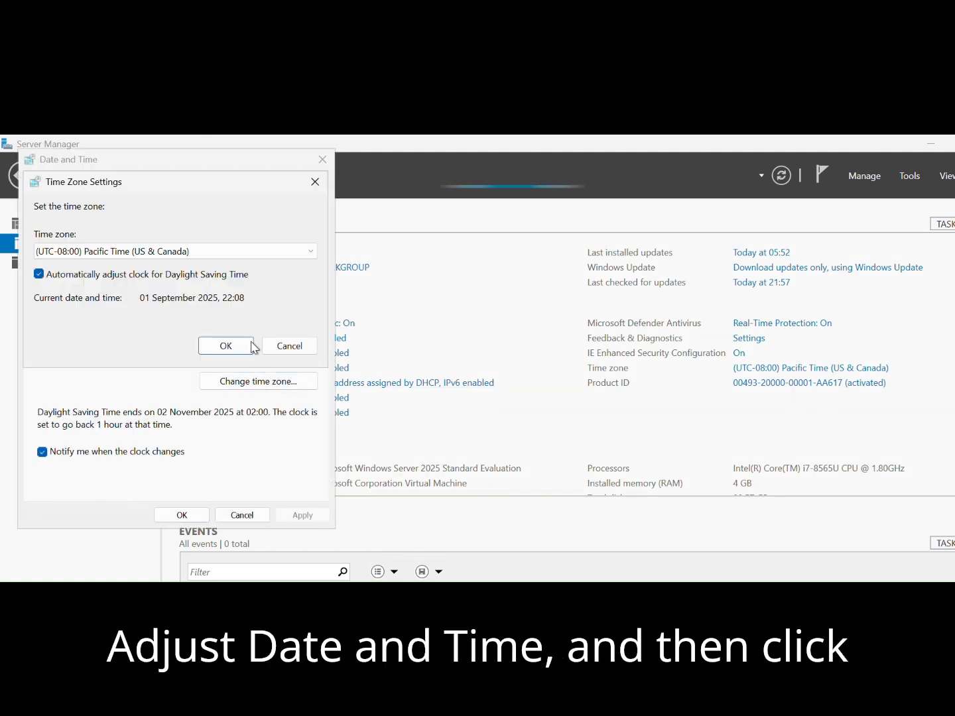
pyautogui.click(248, 256)
pyautogui.scroll(-8, 226, 398)
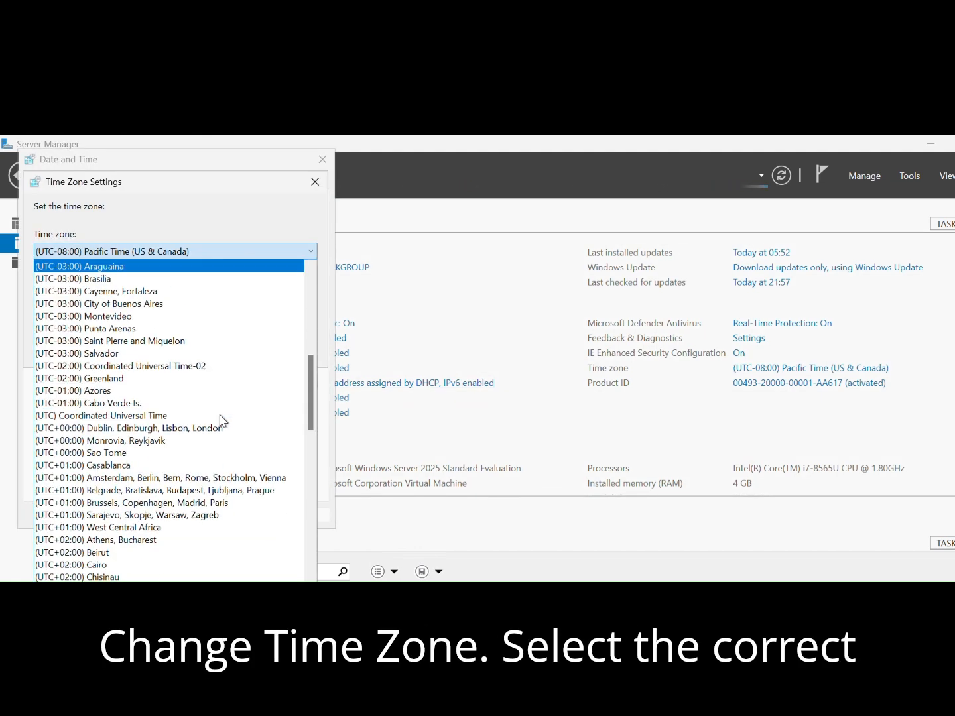
pyautogui.scroll(-7, 223, 422)
pyautogui.scroll(-6, 223, 389)
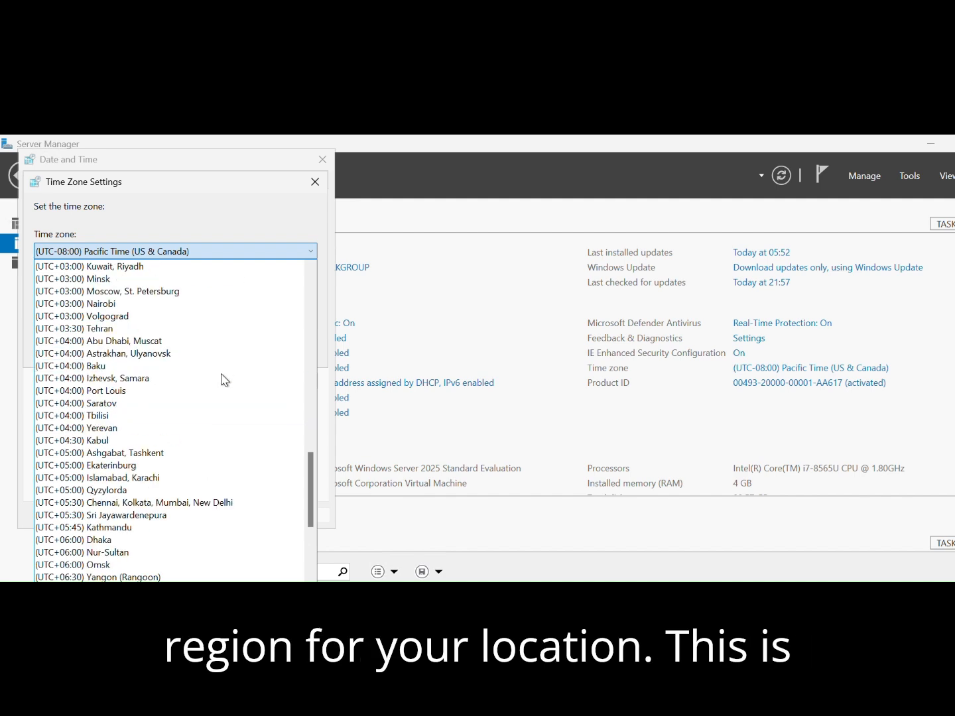
pyautogui.click(218, 503)
pyautogui.click(226, 346)
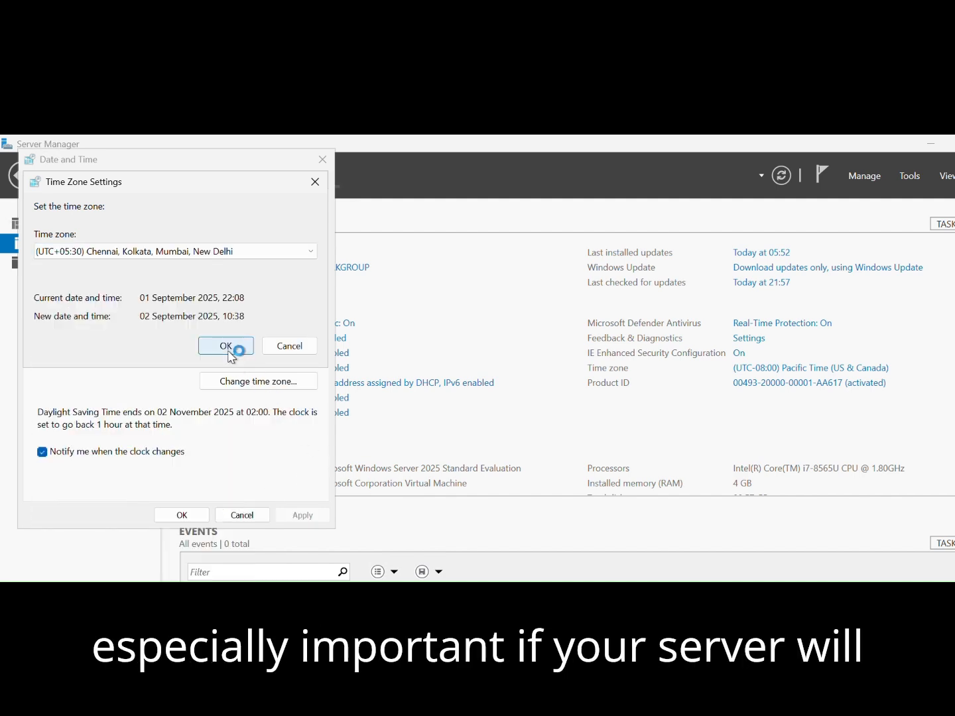
pyautogui.click(205, 516)
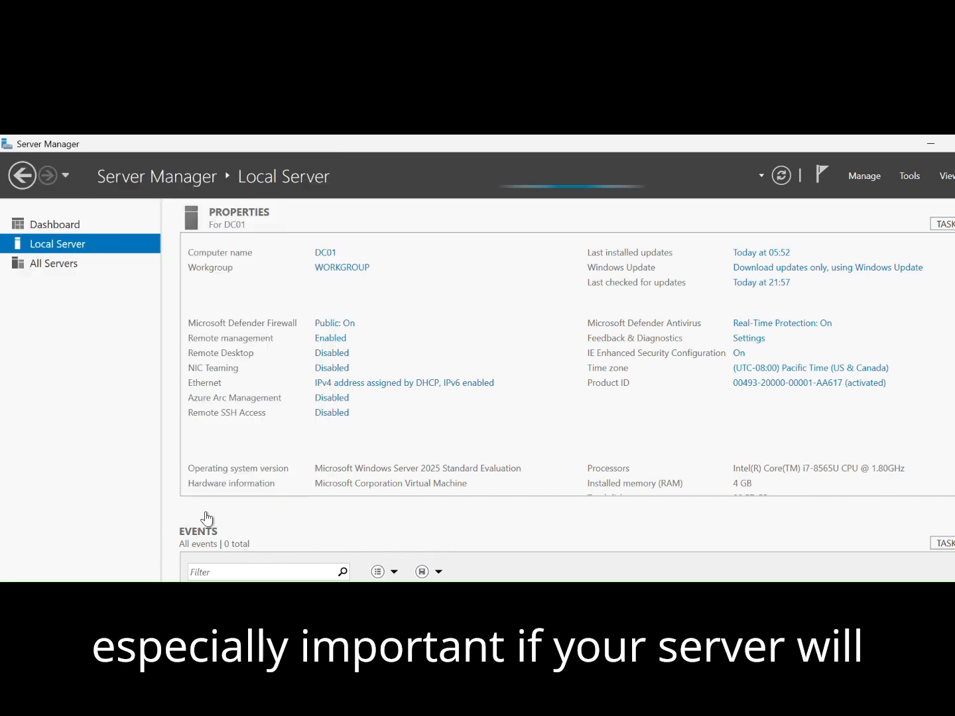
pyautogui.click(778, 180)
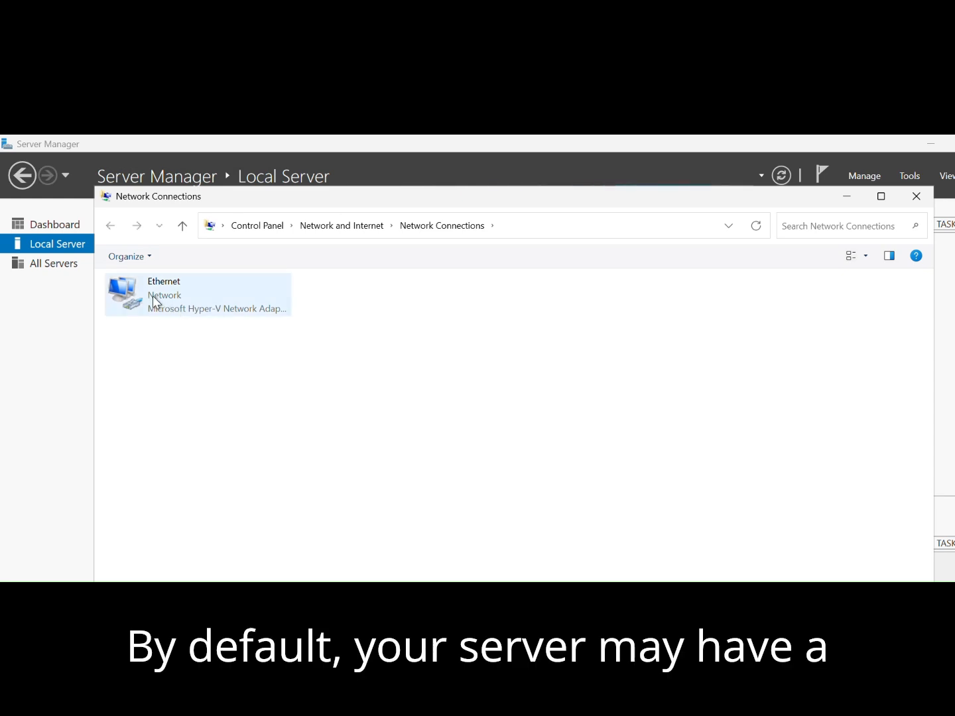
# Open the Internet Protocol Version 4 (TCP/IPv4) properties of the Ethernet adapter.
pyautogui.click(153, 297)
pyautogui.rightClick(152, 295)
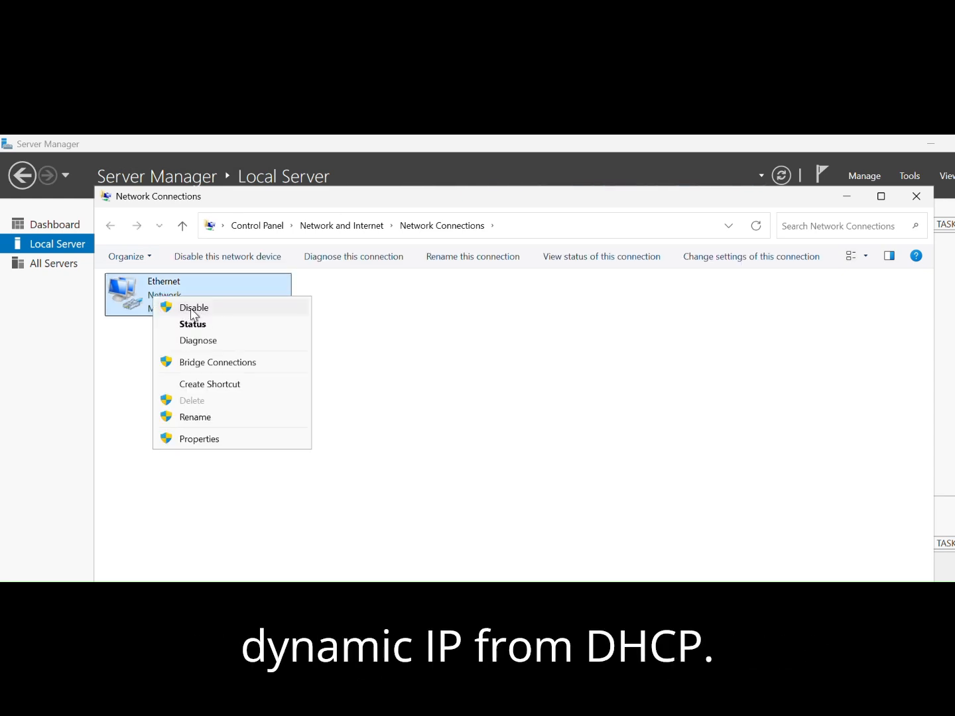
pyautogui.click(223, 441)
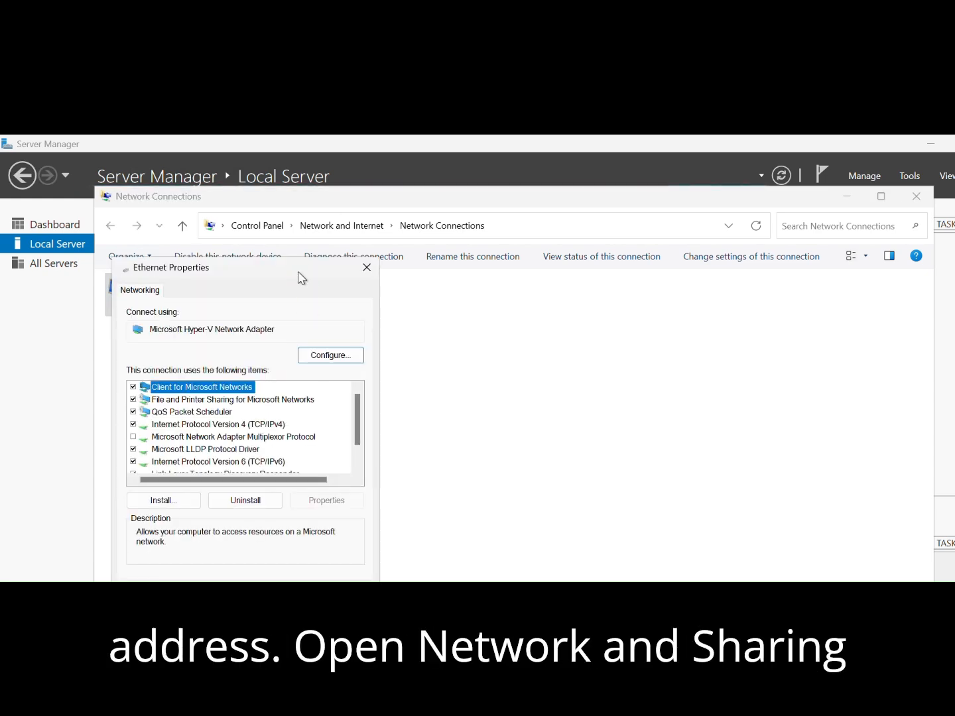
pyautogui.moveTo(298, 272); pyautogui.dragTo(316, 223)
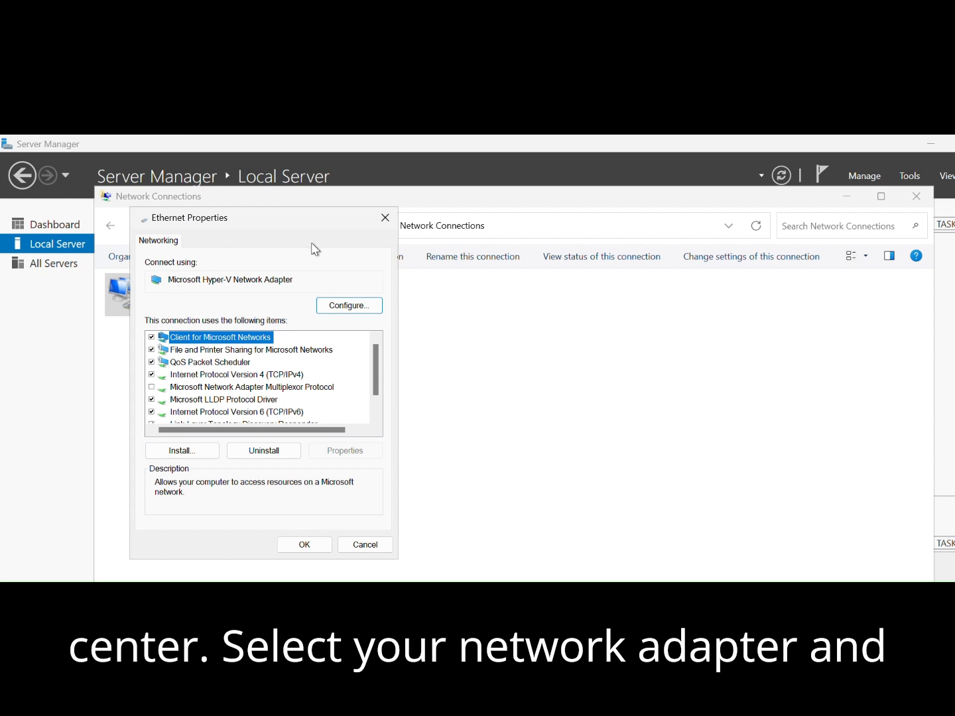
pyautogui.click(287, 376)
pyautogui.click(345, 452)
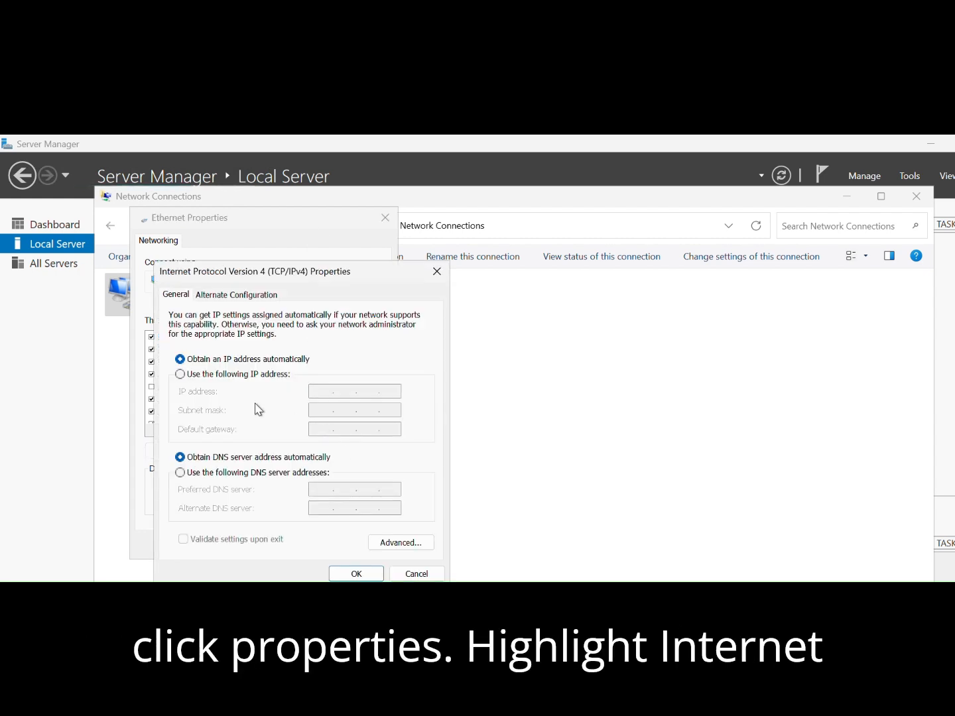
# Assign the static IP address 192.168.0.20 with subnet mask 255.255.255.0 and default gateway 192.168.0.1.
pyautogui.click(181, 374)
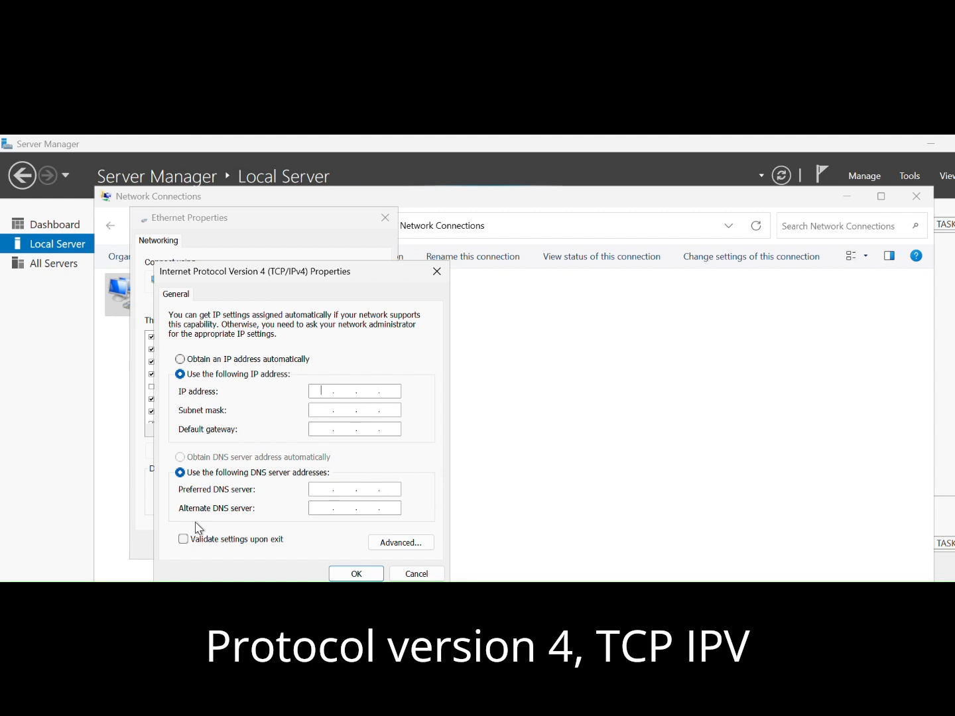
pyautogui.write('192.168.0.')
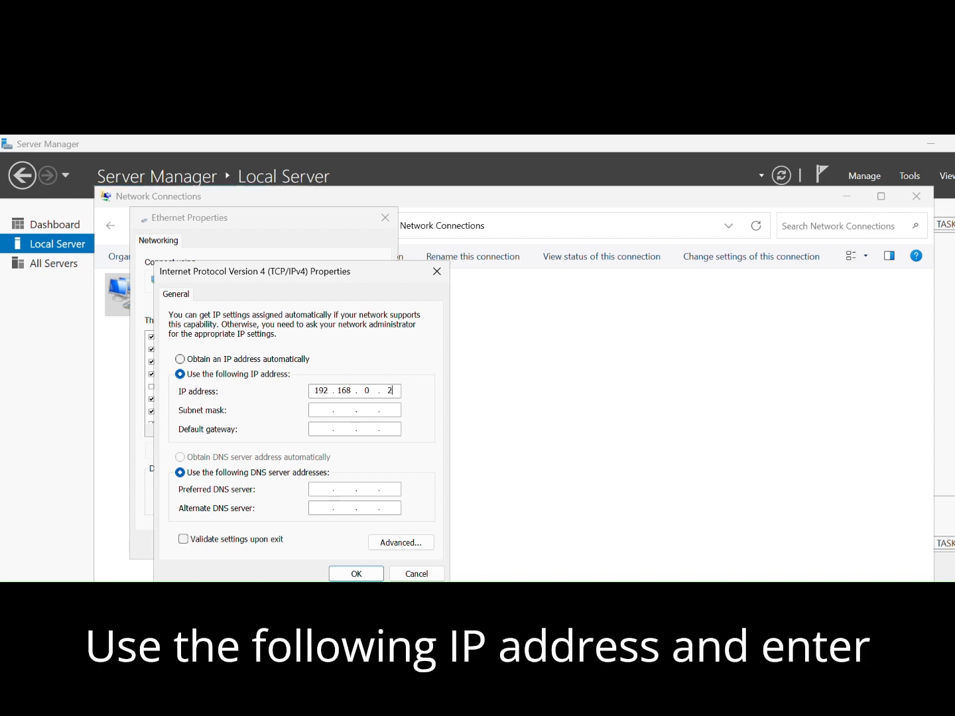
pyautogui.write('20')
pyautogui.click(324, 411)
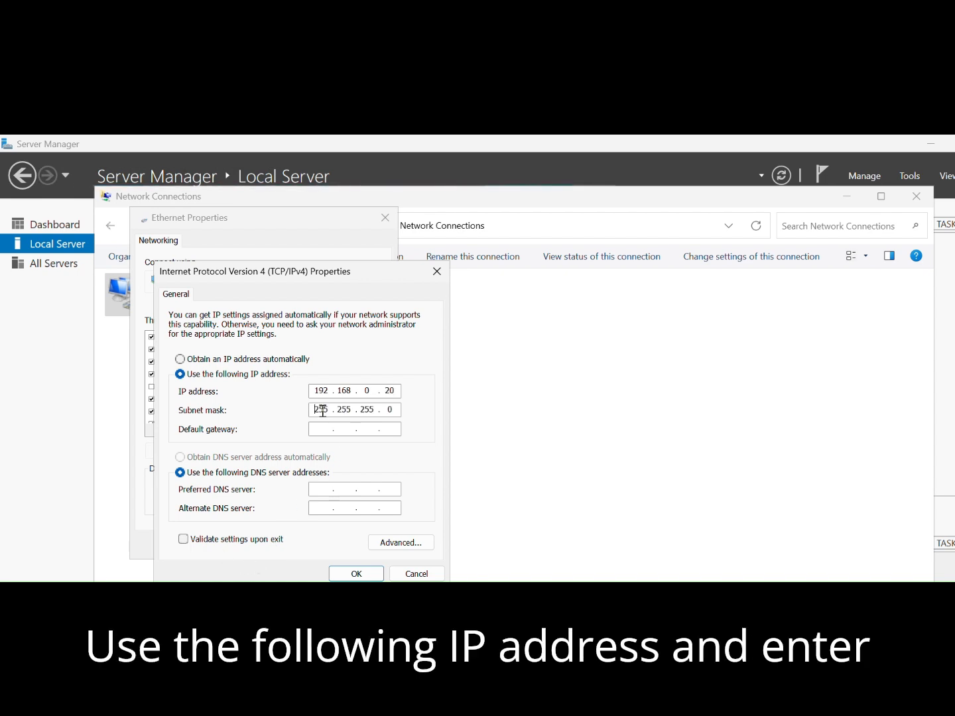
pyautogui.click(326, 431)
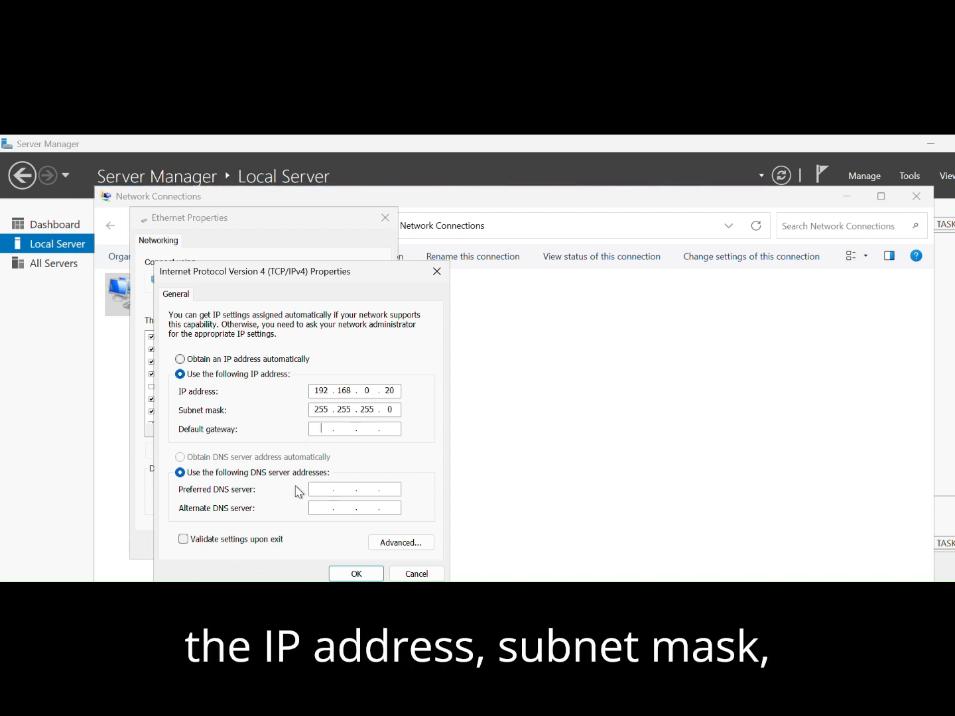
pyautogui.write('192 . 16')
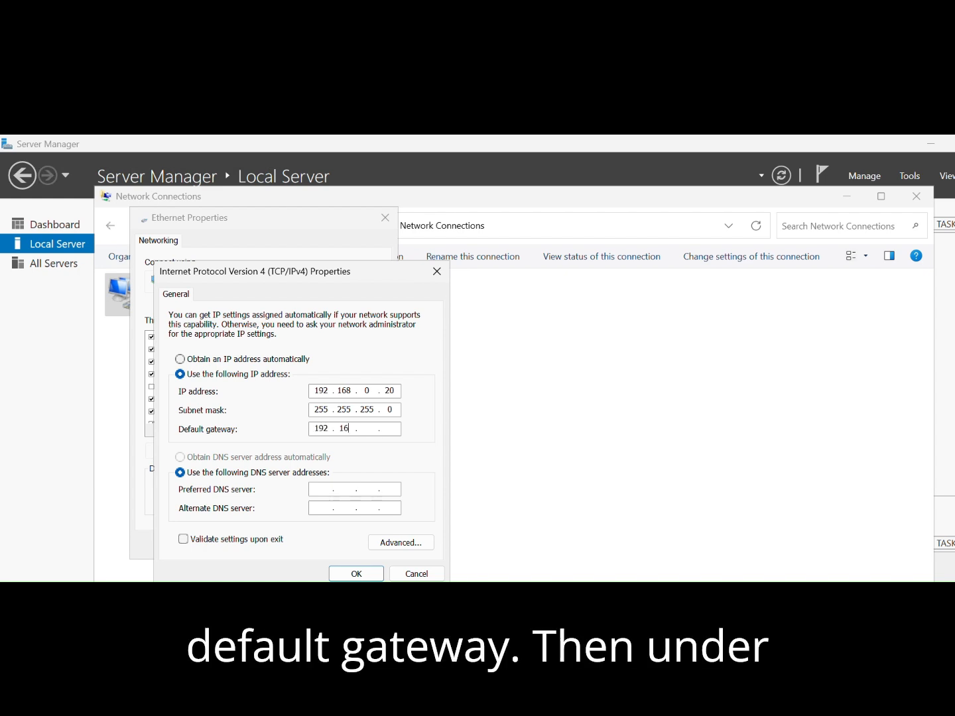
pyautogui.write('8')
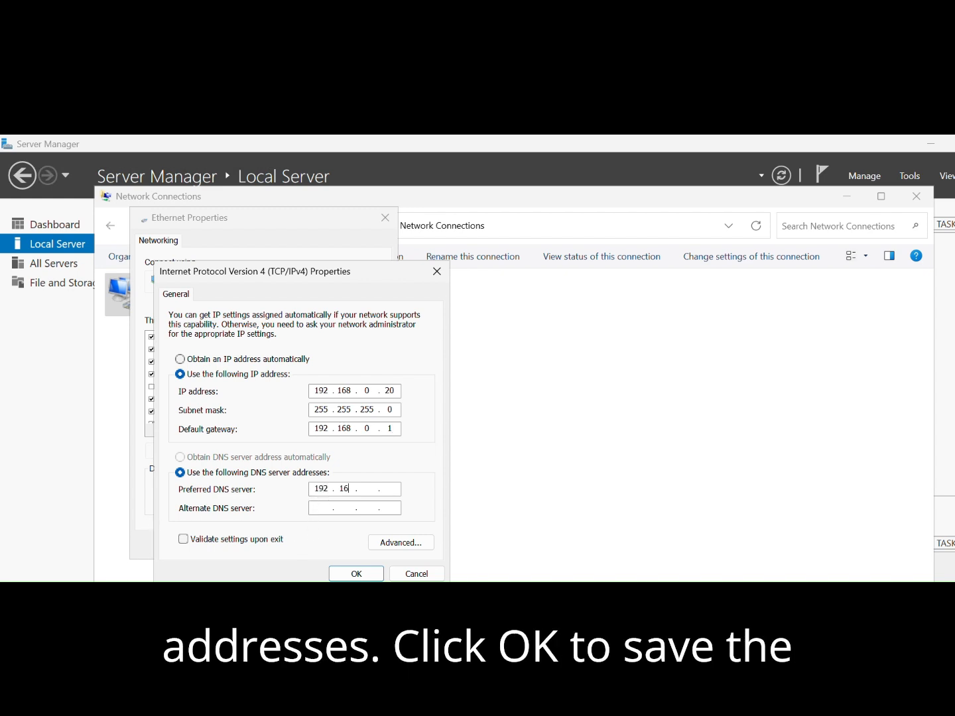
# Save the adapter settings with preferred DNS server 192.168.0.20 and alternate DNS server 192.168.0.1, and refresh the server properties.
pyautogui.write('0')
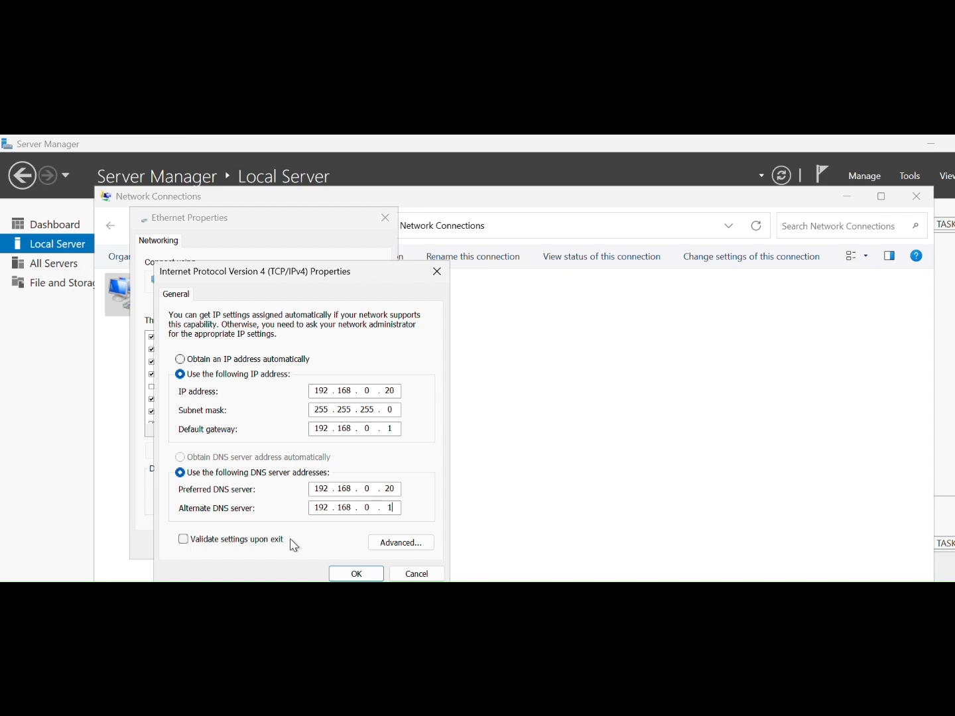
pyautogui.click(360, 577)
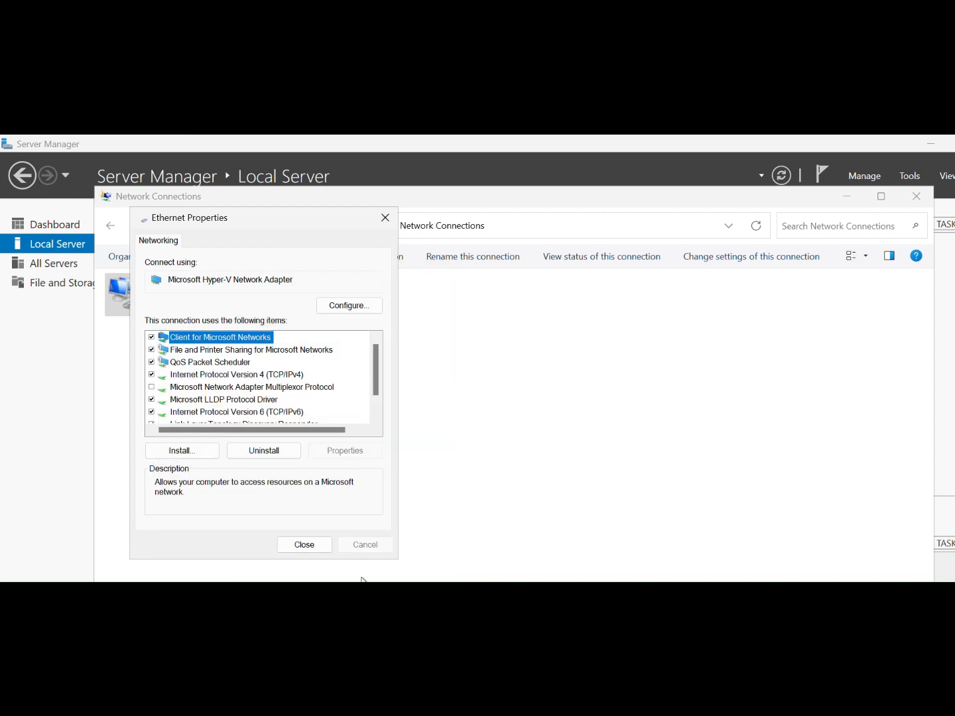
pyautogui.click(296, 546)
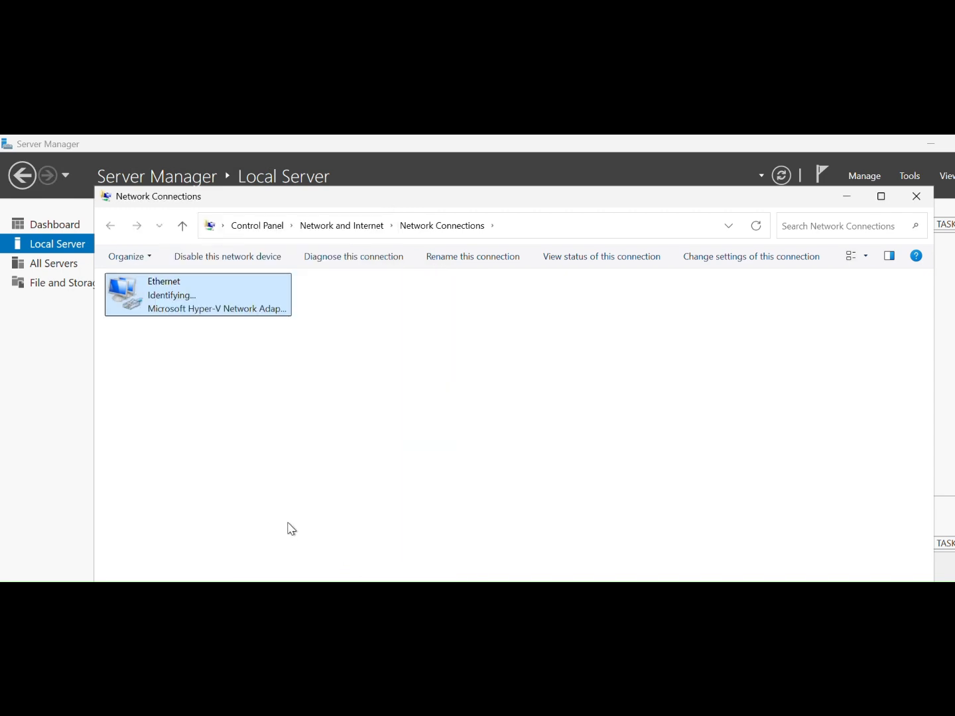
pyautogui.click(916, 196)
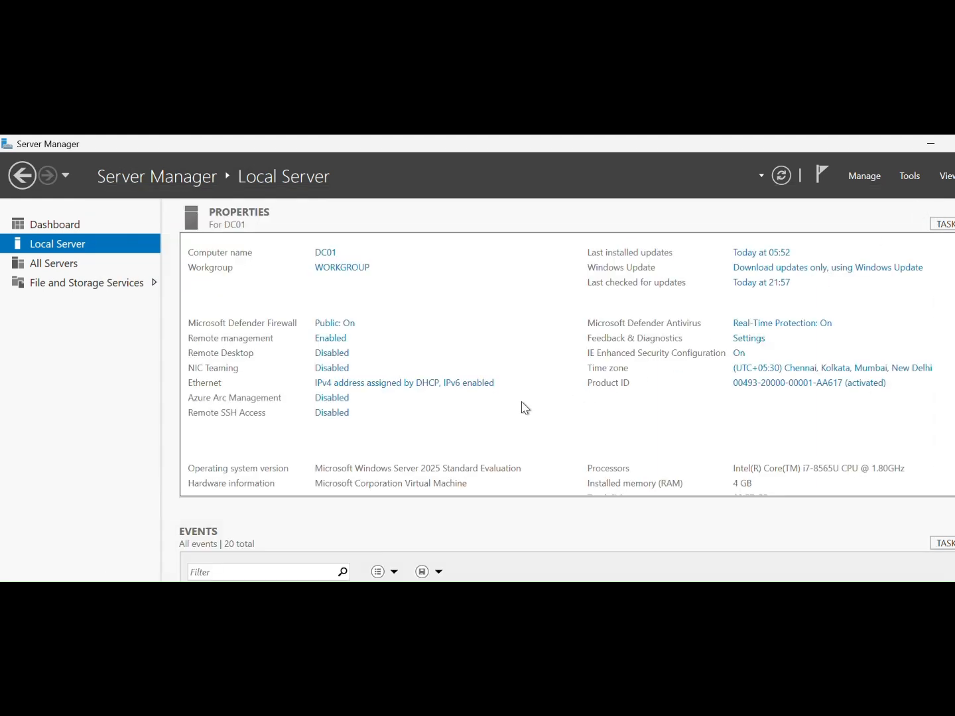
pyautogui.click(784, 175)
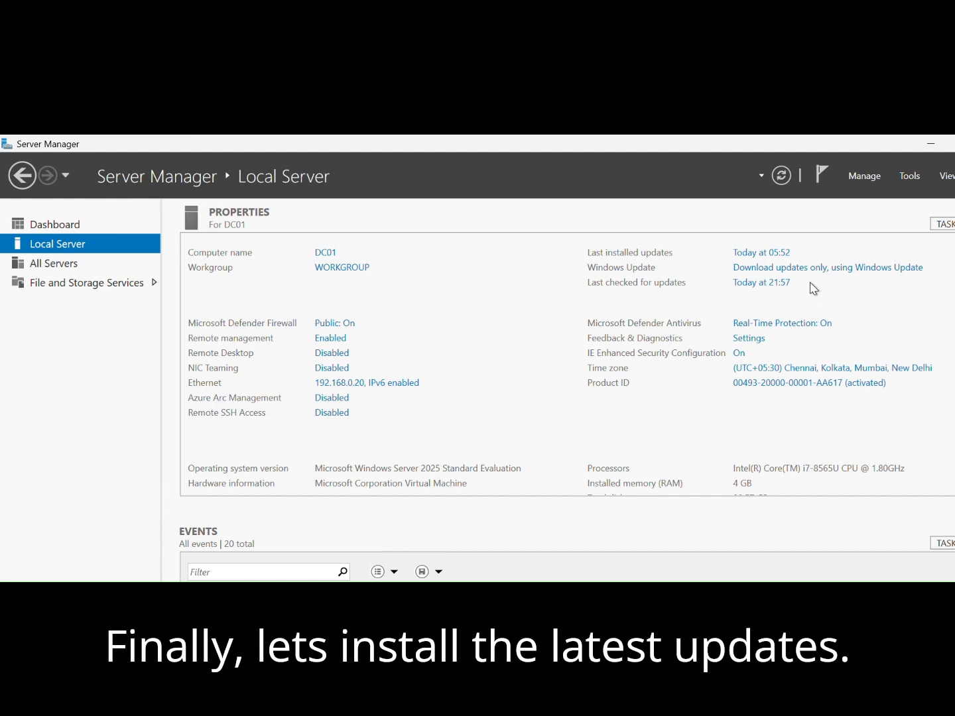
# Start installing all available updates in Windows Update and widen the restored Settings window to show their progress.
pyautogui.click(777, 272)
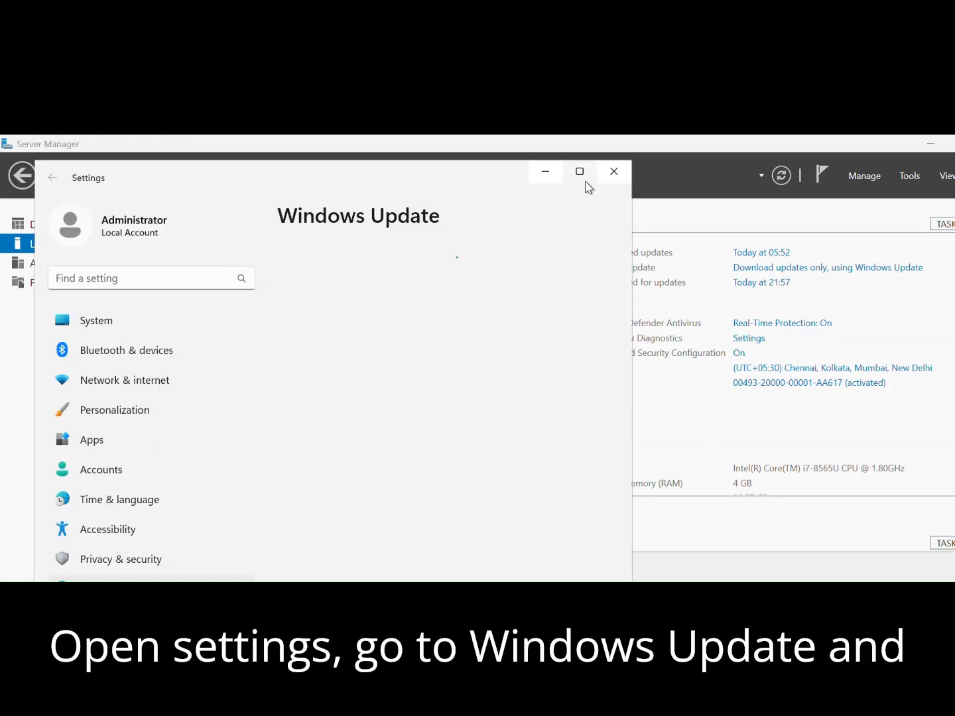
pyautogui.click(580, 173)
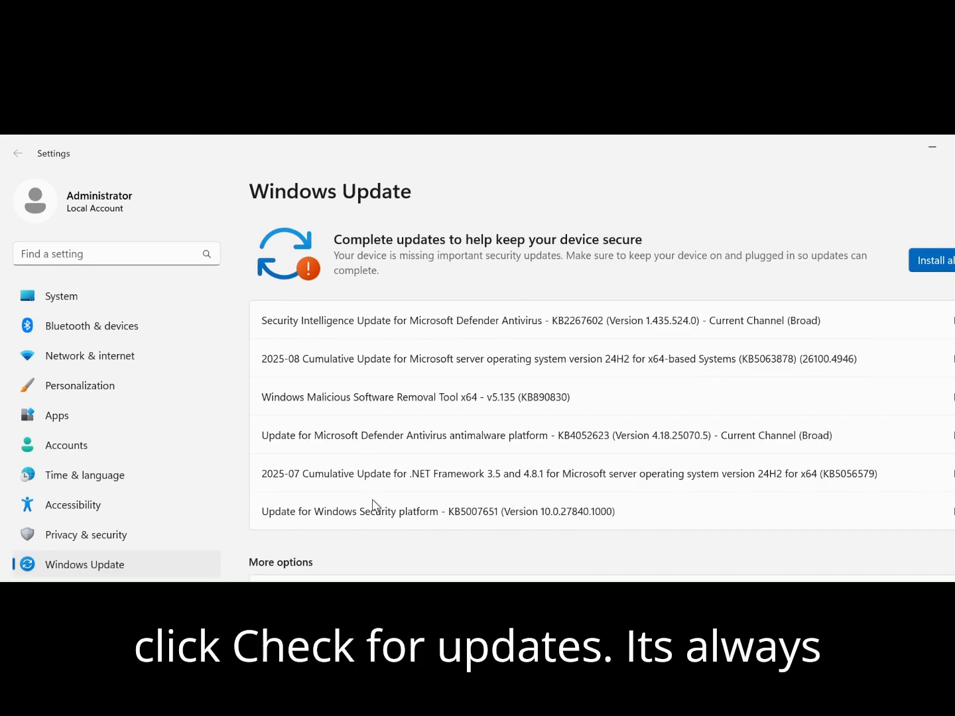
pyautogui.click(922, 261)
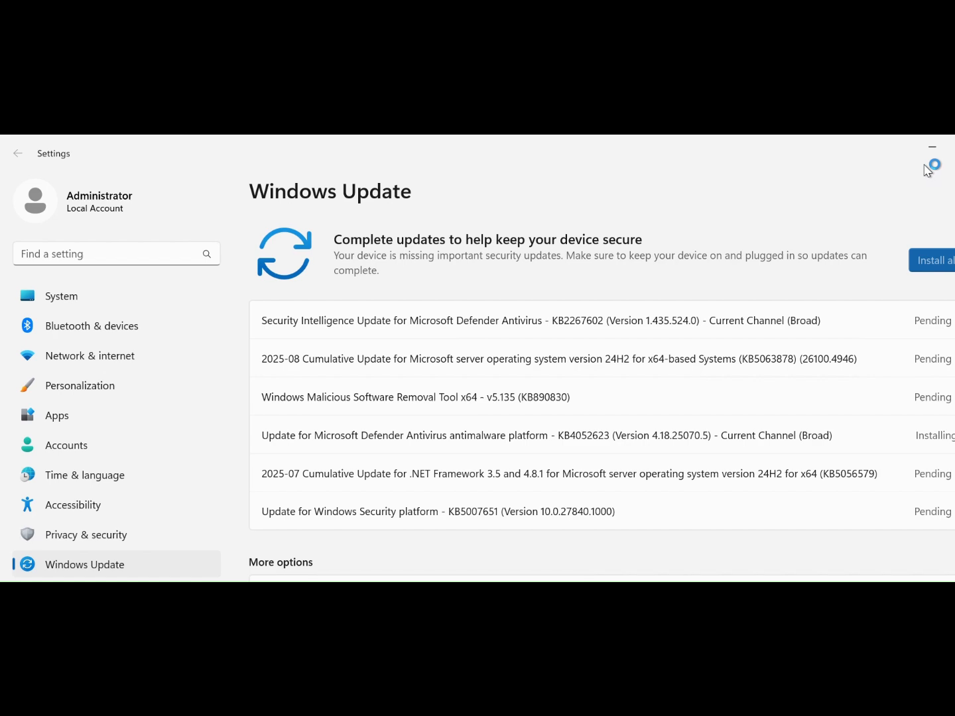
pyautogui.click(953, 151)
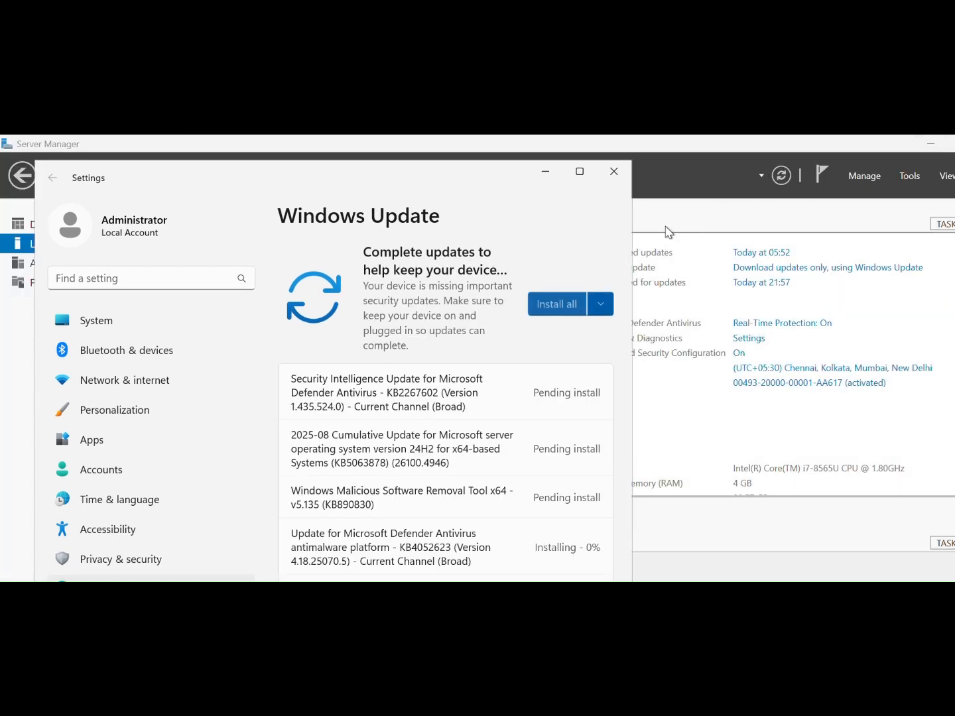
pyautogui.moveTo(646, 360); pyautogui.dragTo(835, 358)
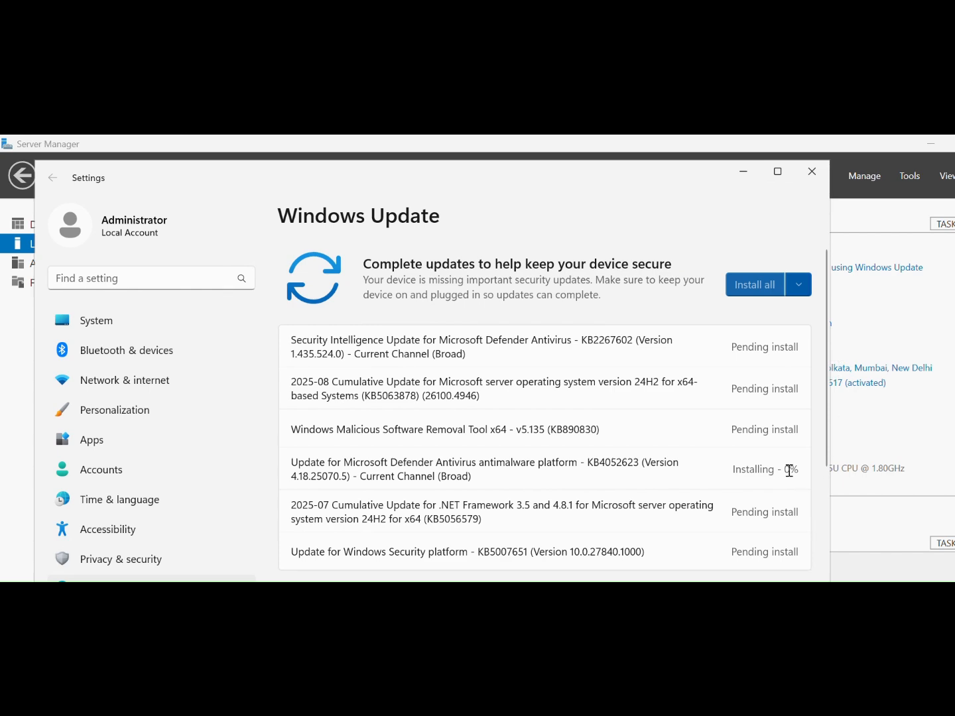
# In Windows Update's advanced options, turn on updates for other Microsoft products, Get me up to date, metered-connection downloads and restart notifications.
pyautogui.scroll(-3, 726, 448)
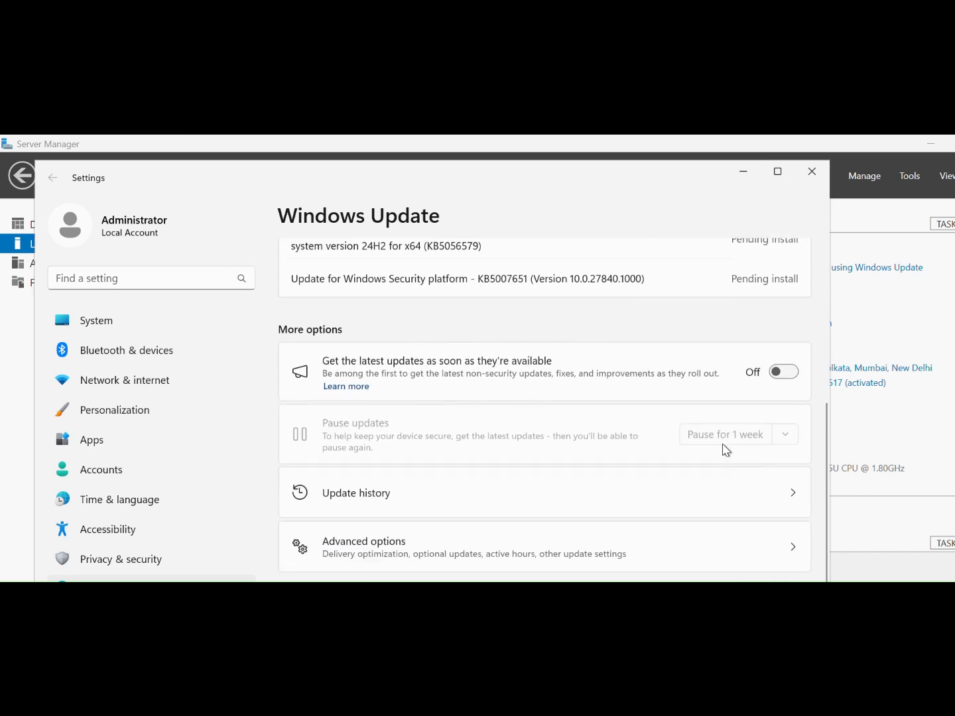
pyautogui.scroll(3, 725, 447)
pyautogui.scroll(-4, 725, 448)
pyautogui.click(531, 547)
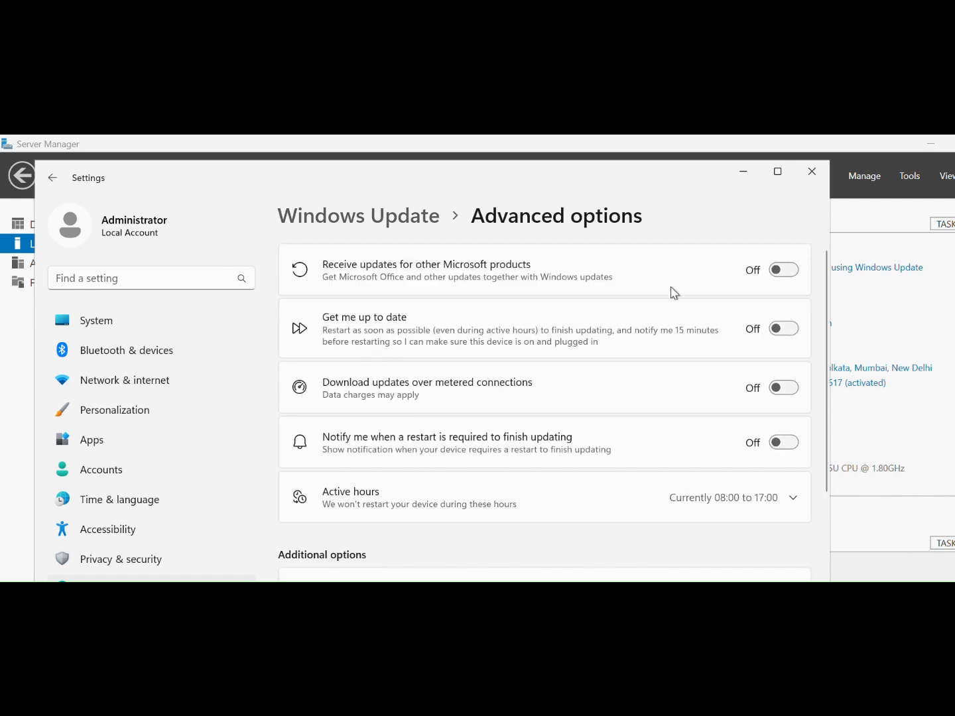
pyautogui.click(783, 271)
pyautogui.click(786, 329)
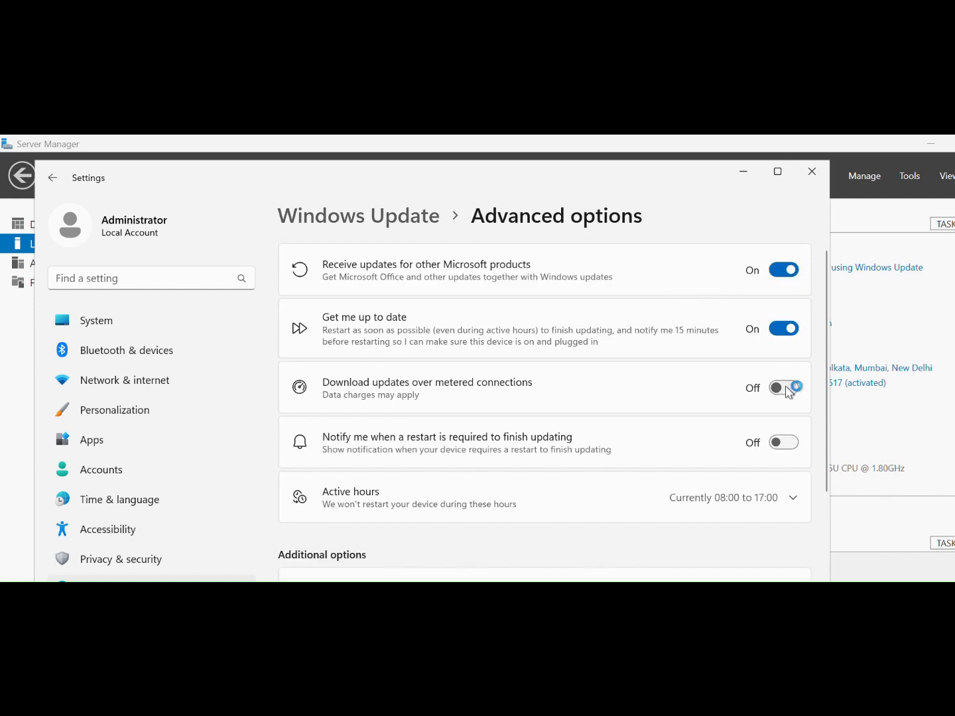
pyautogui.click(790, 392)
pyautogui.click(789, 442)
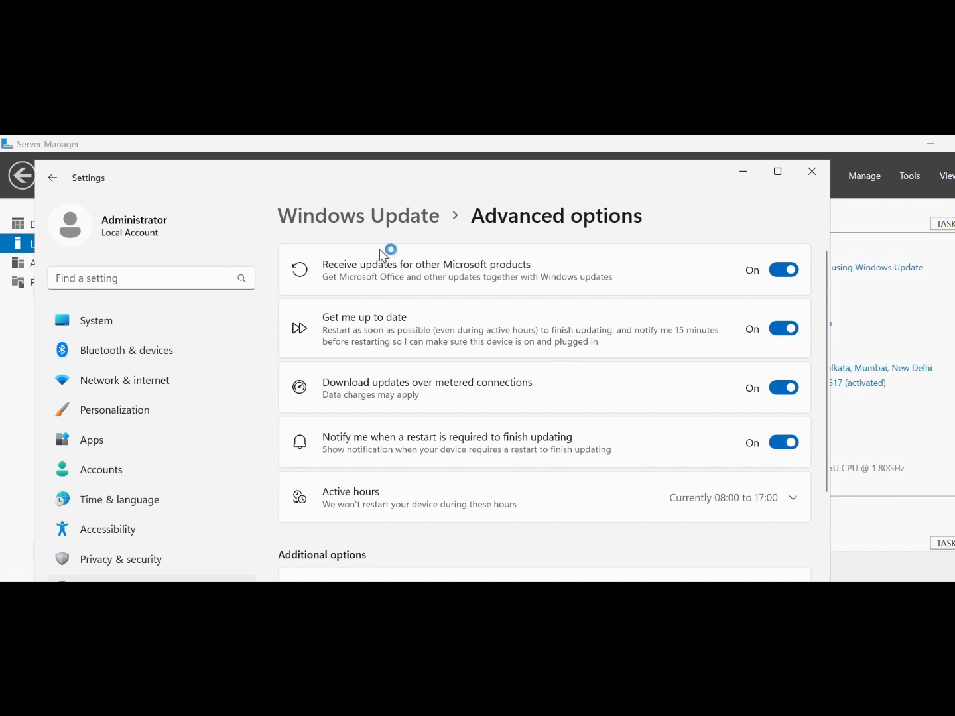
pyautogui.click(415, 219)
# Check the optional updates under Windows Update's advanced options and return to the main update list to review the installation progress.
pyautogui.scroll(-1, 736, 398)
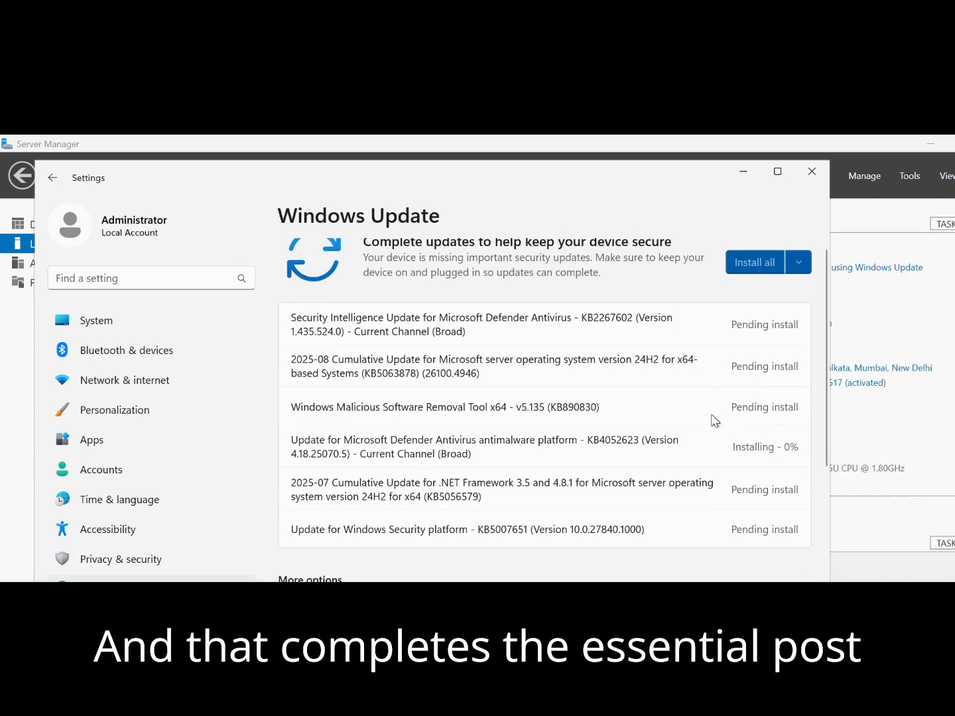
pyautogui.scroll(-5, 714, 420)
pyautogui.click(445, 551)
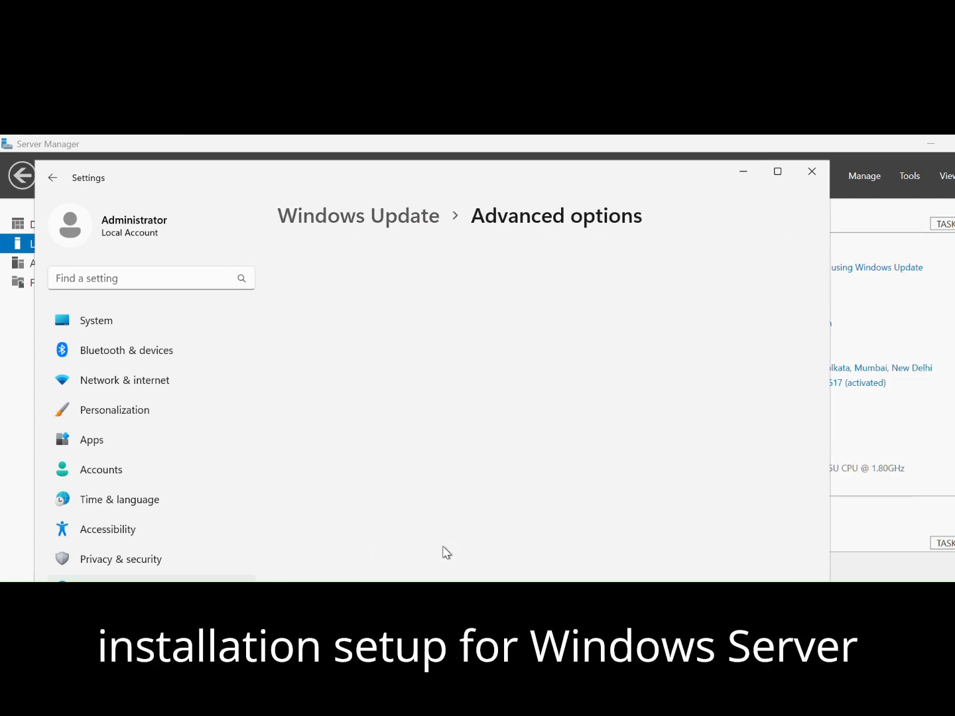
pyautogui.scroll(-3, 635, 503)
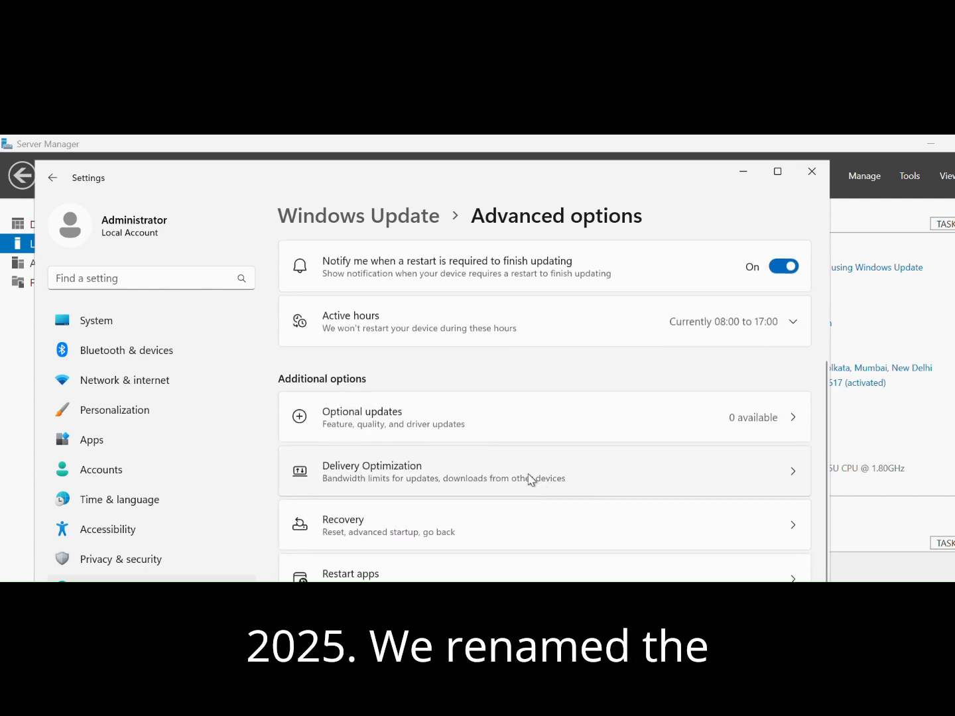
pyautogui.click(585, 433)
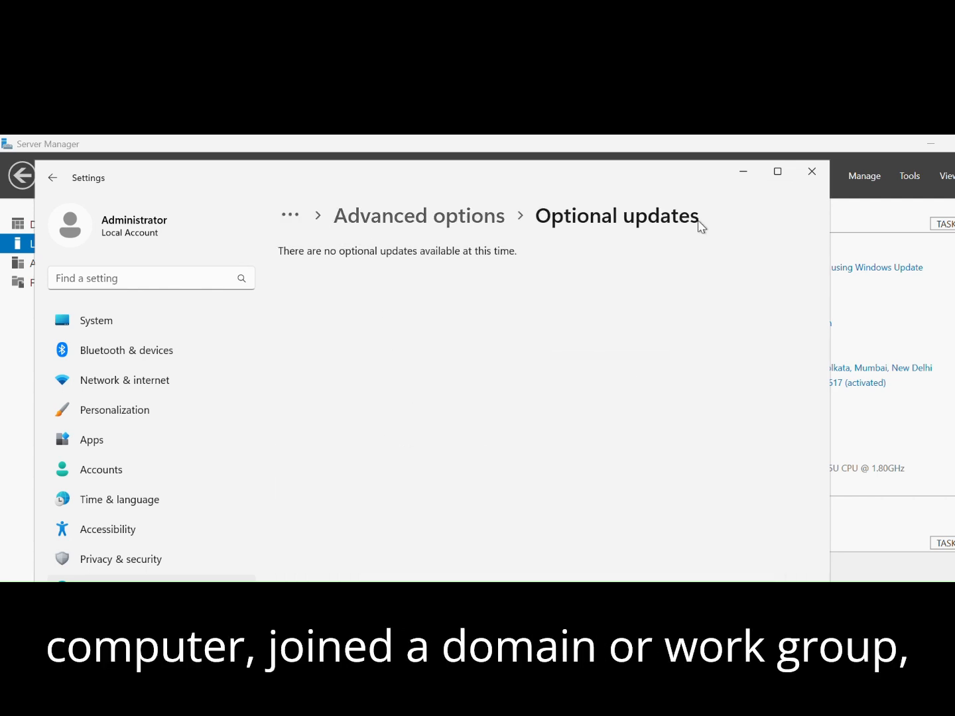
pyautogui.click(374, 226)
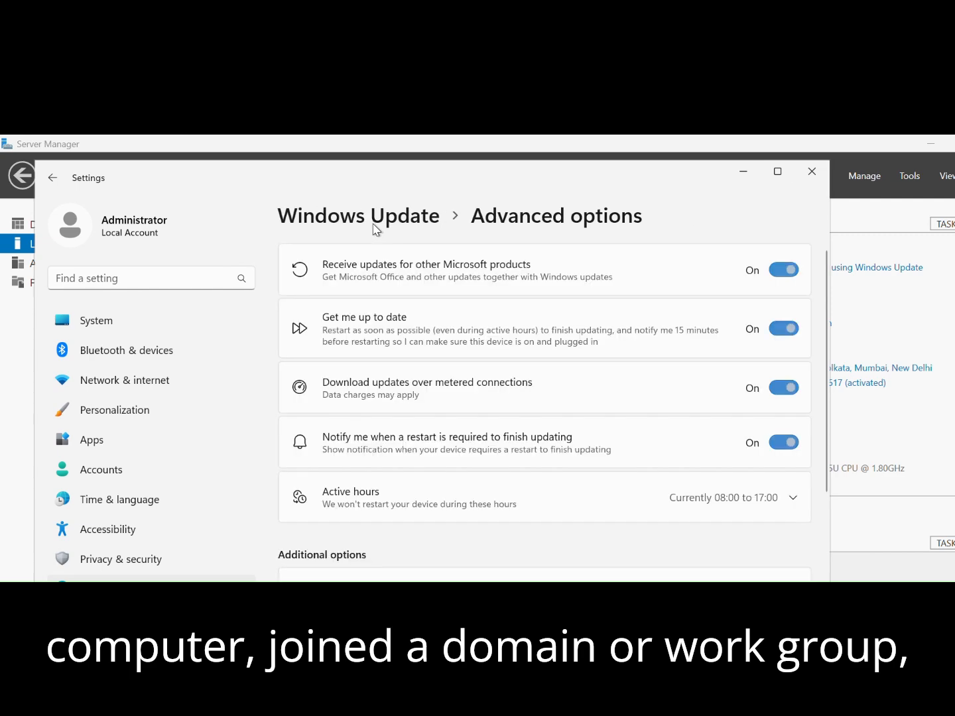
pyautogui.click(388, 226)
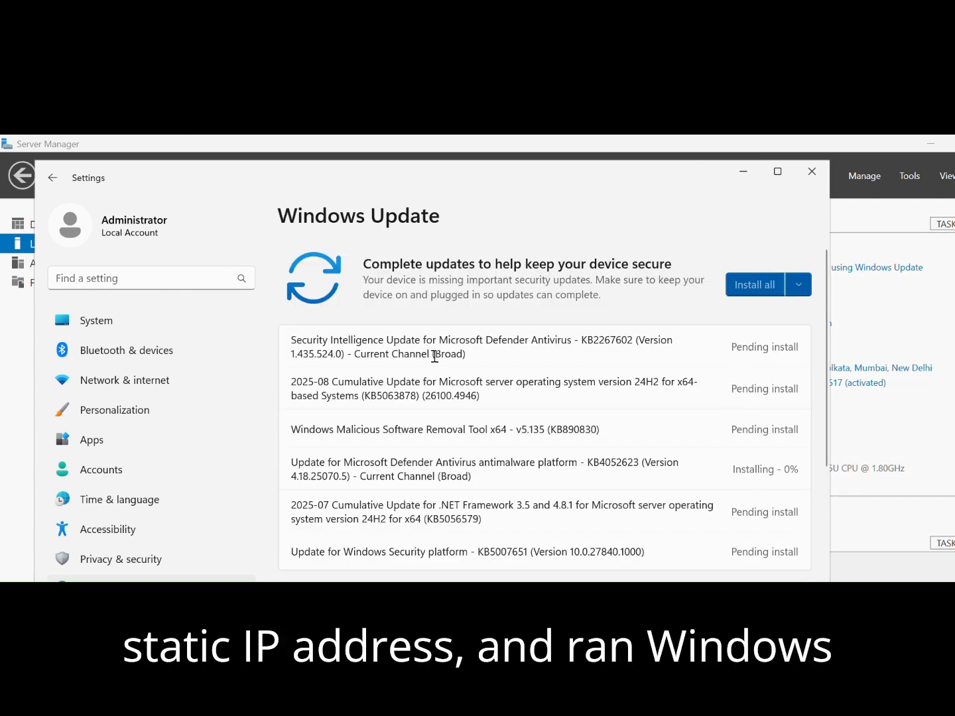
pyautogui.scroll(-2, 434, 355)
pyautogui.scroll(2, 372, 356)
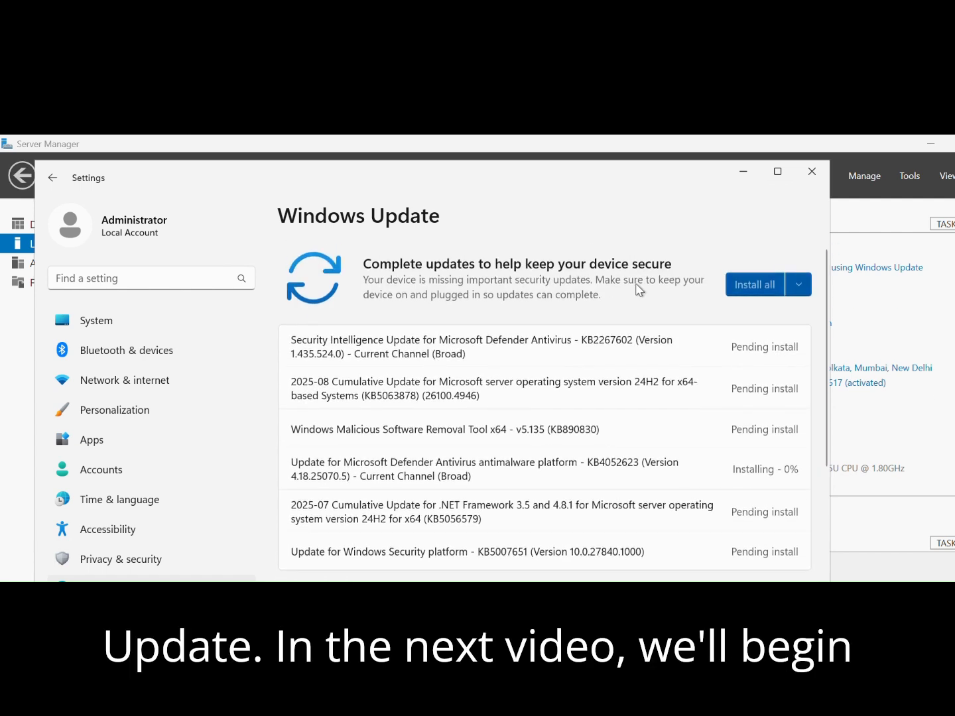